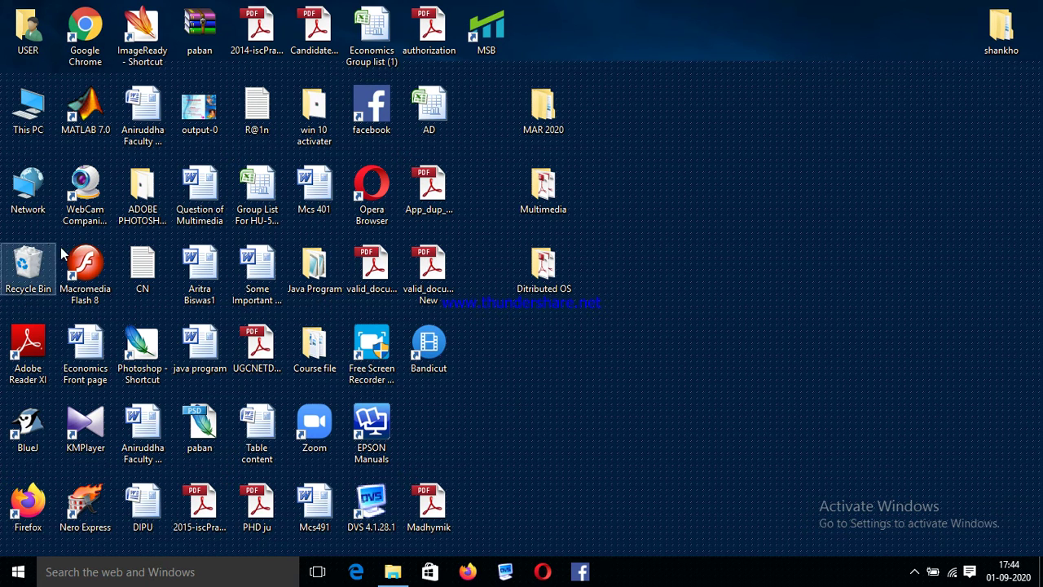
- Launch Macromedia Flash Professional 8 from its desktop shortcut
{"action": "left_click", "coordinate": [86, 275]}
- Set the stage zoom to Fit in Window
{"action": "double_click", "coordinate": [86, 276]}
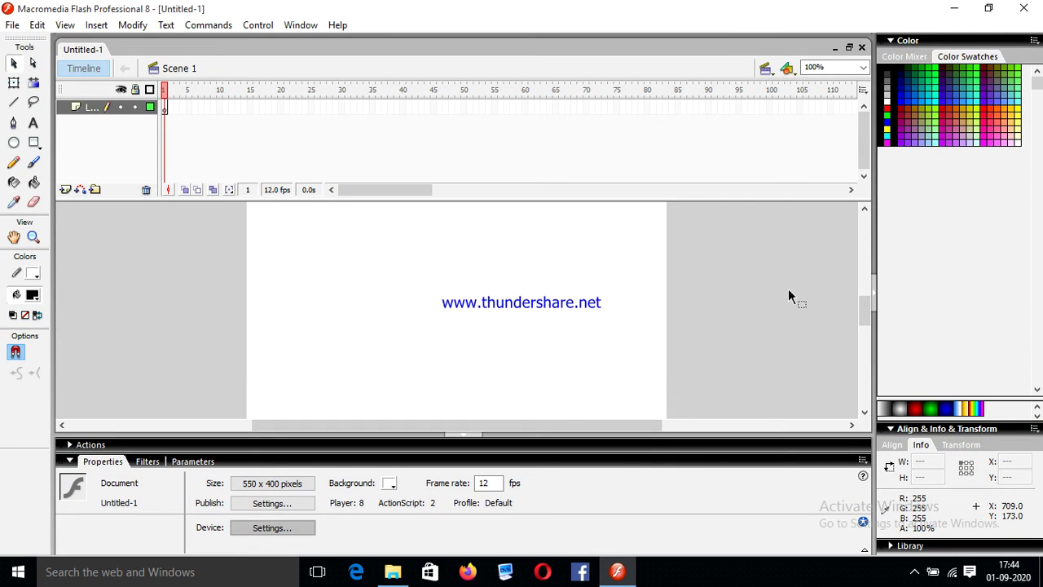
{"action": "left_click", "coordinate": [862, 67]}
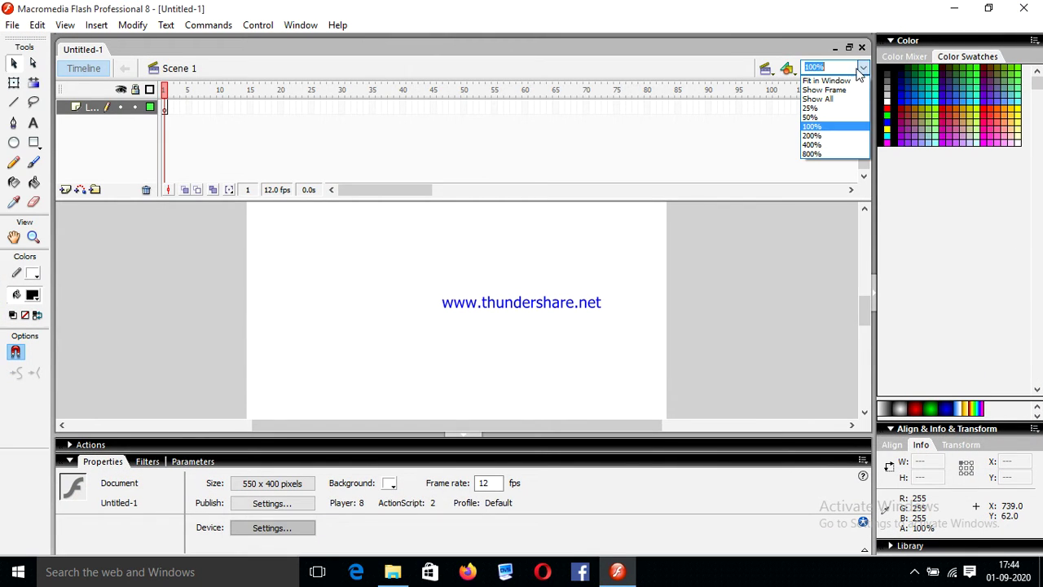
{"action": "left_click", "coordinate": [823, 81]}
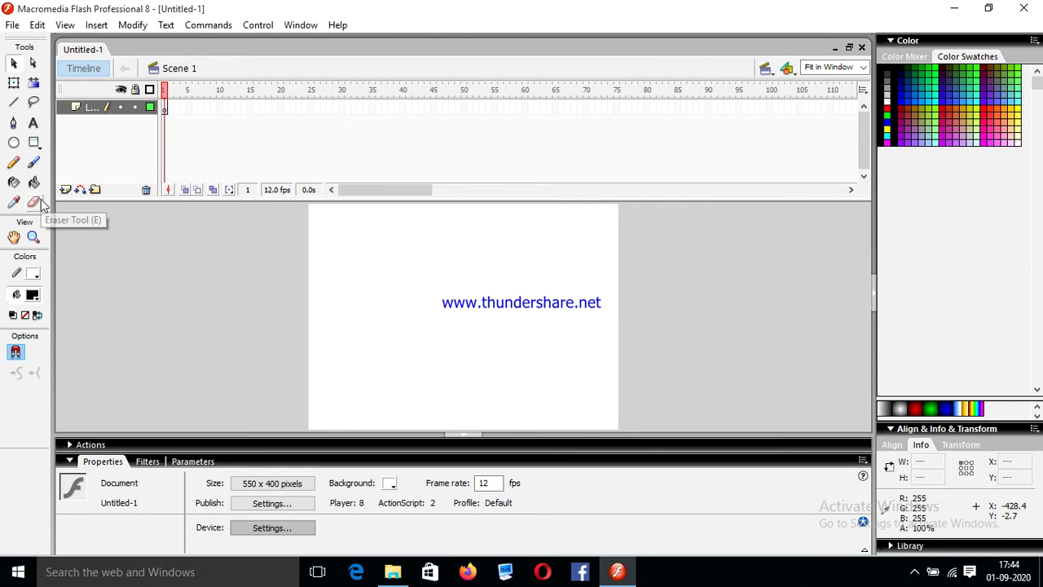
- Draw a green radial-gradient circle near the bottom of the stage with the Oval tool
{"action": "left_click", "coordinate": [15, 147]}
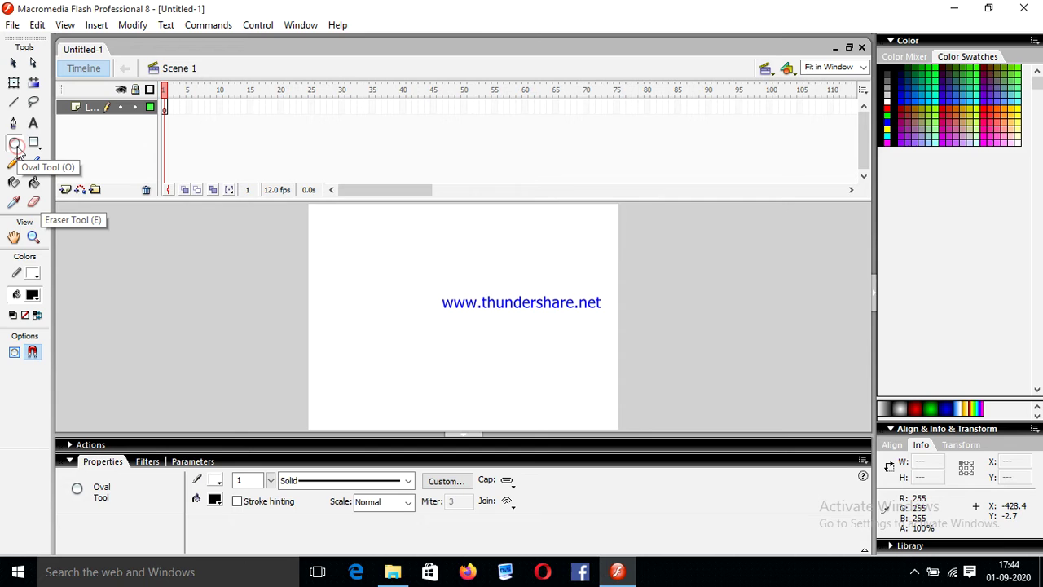
{"action": "left_click", "coordinate": [934, 408]}
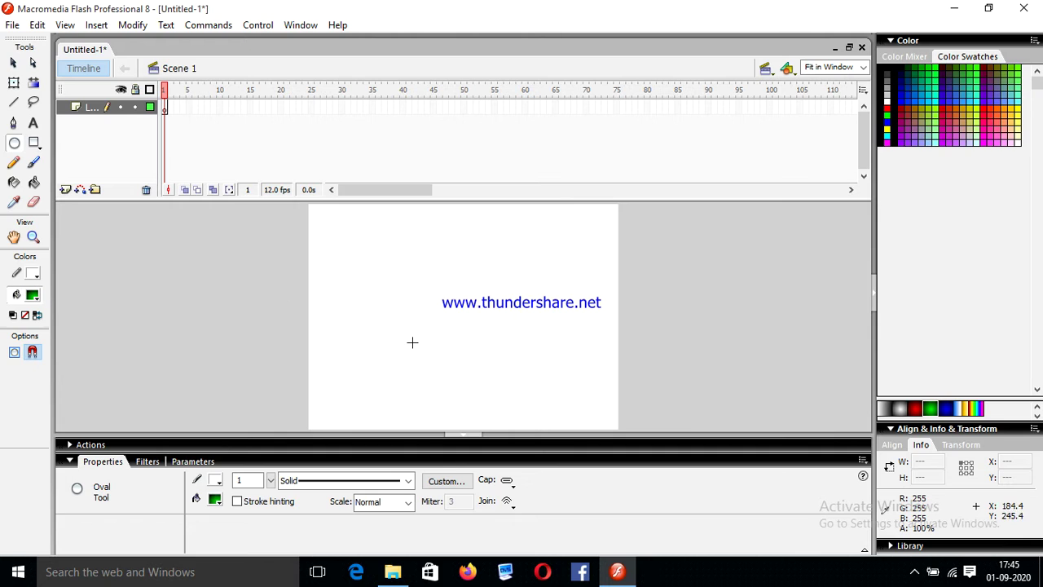
{"action": "left_click_drag", "start_coordinate": [404, 357], "coordinate": [459, 405]}
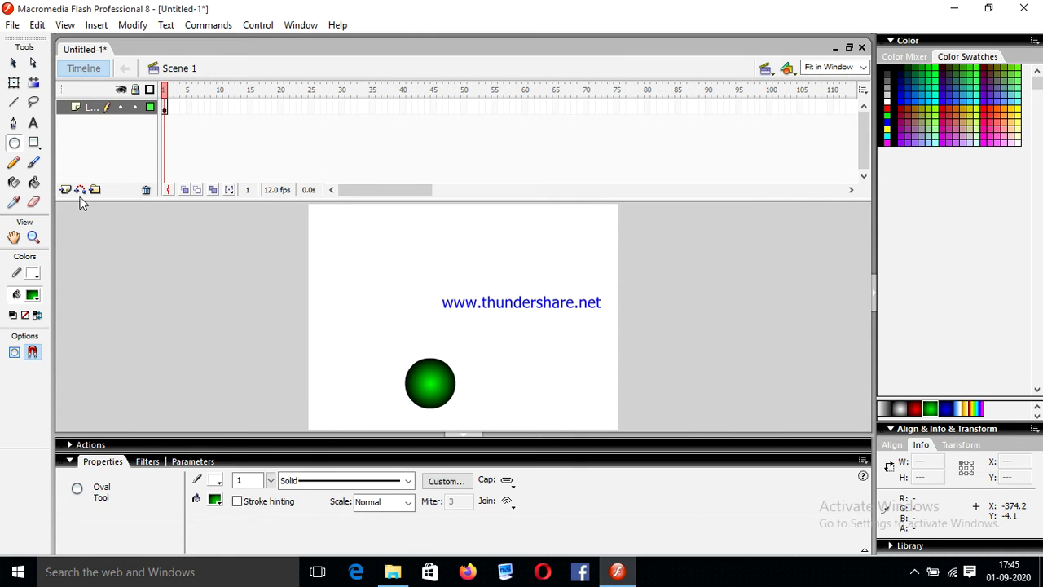
- Move the gradient's highlight to the ball's upper-left with the Paint Bucket, then select the fill
{"action": "left_click", "coordinate": [35, 183]}
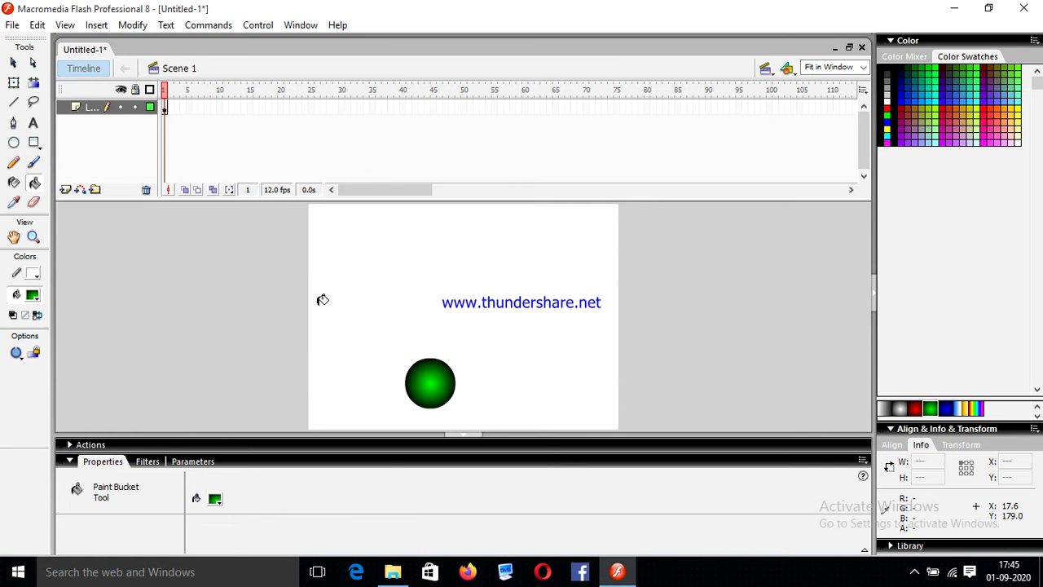
{"action": "left_click", "coordinate": [417, 363]}
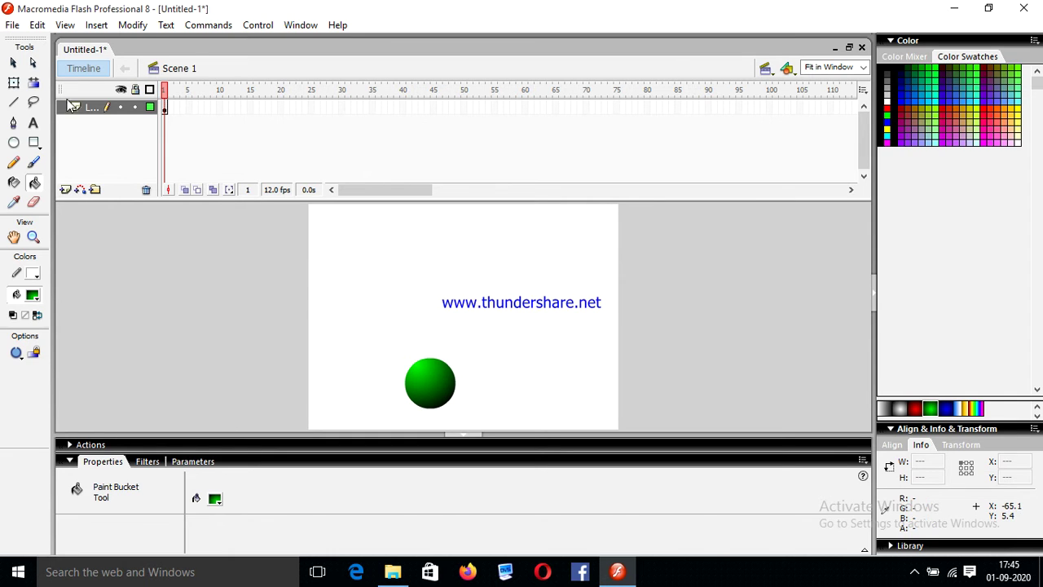
{"action": "left_click", "coordinate": [13, 63]}
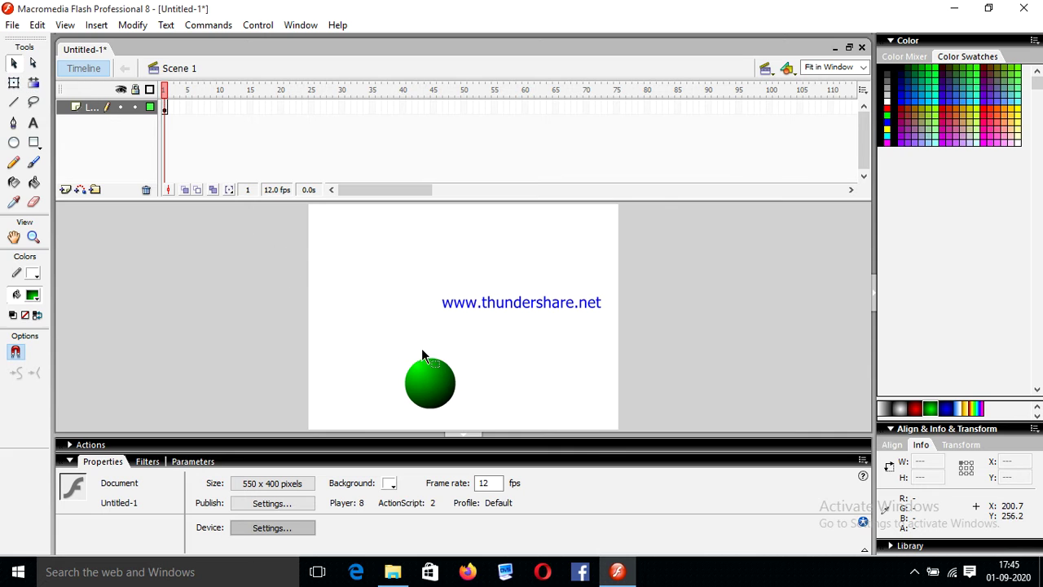
{"action": "left_click", "coordinate": [427, 375]}
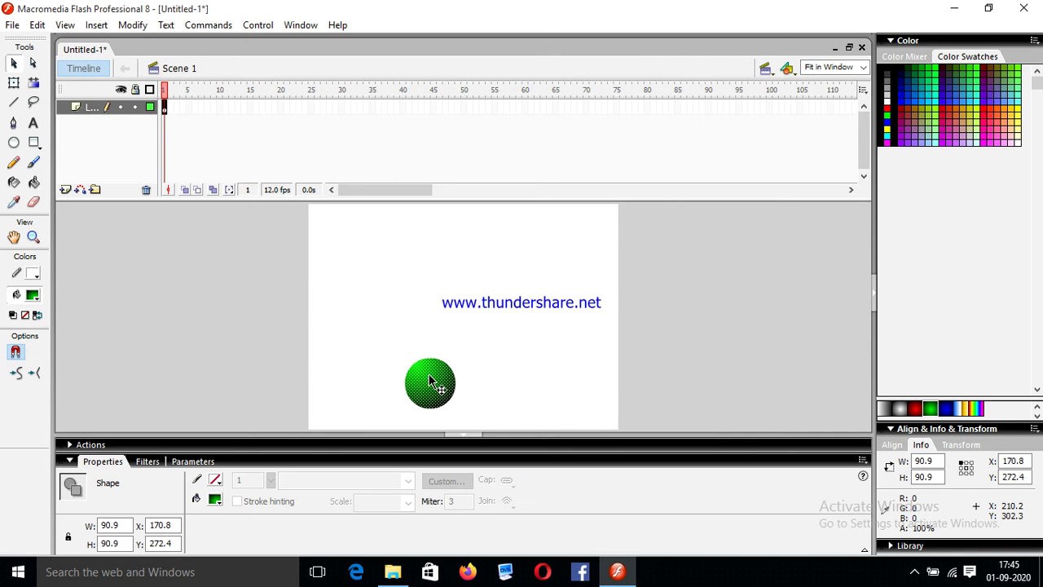
- Resize the ball's fill to 70 by 70 in the Info panel
{"action": "left_click", "coordinate": [935, 461]}
{"action": "key", "text": "BackSpace"}
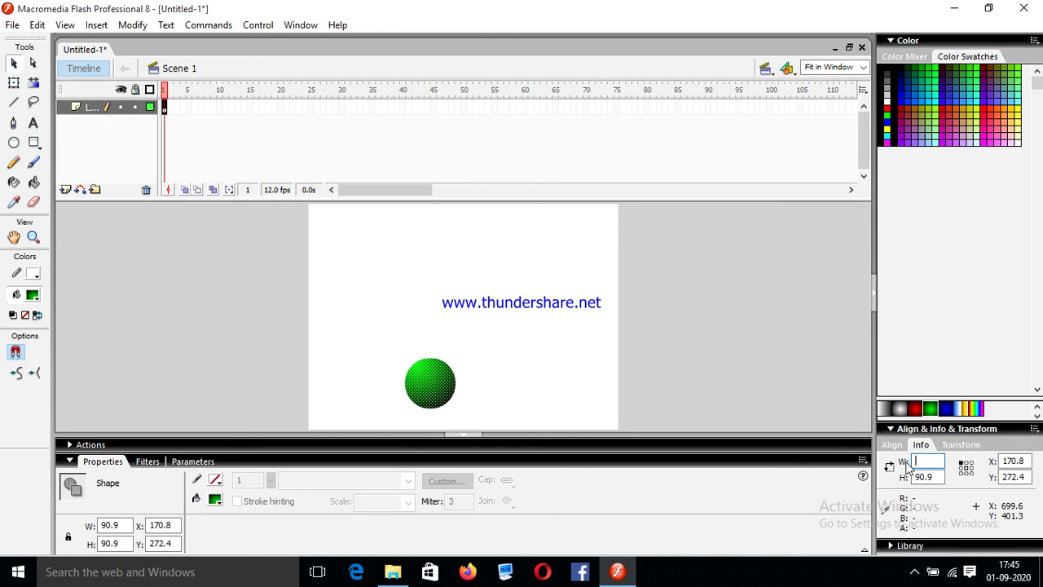
{"action": "left_click", "coordinate": [935, 477]}
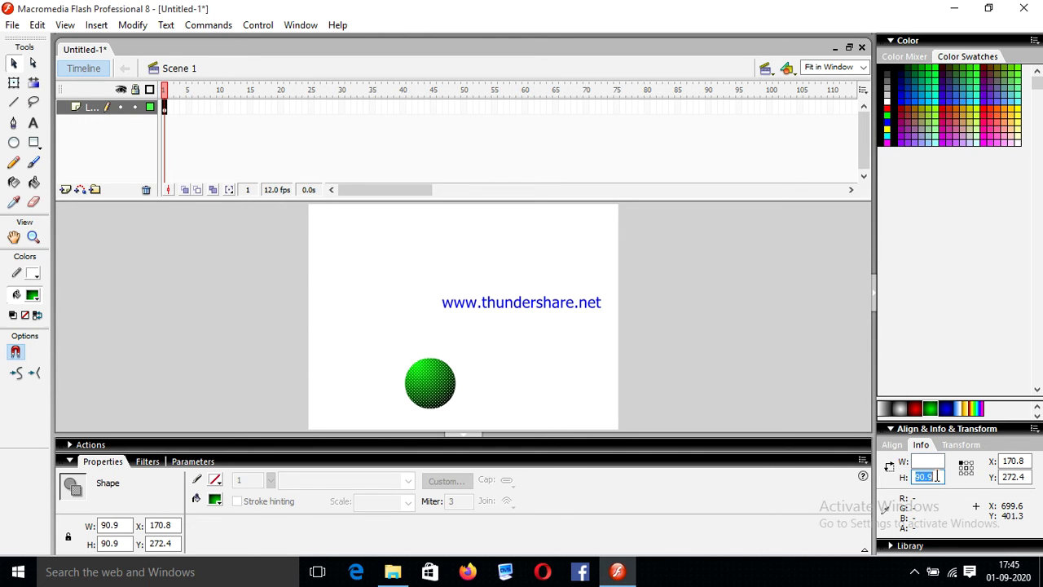
{"action": "key", "text": "BackSpace"}
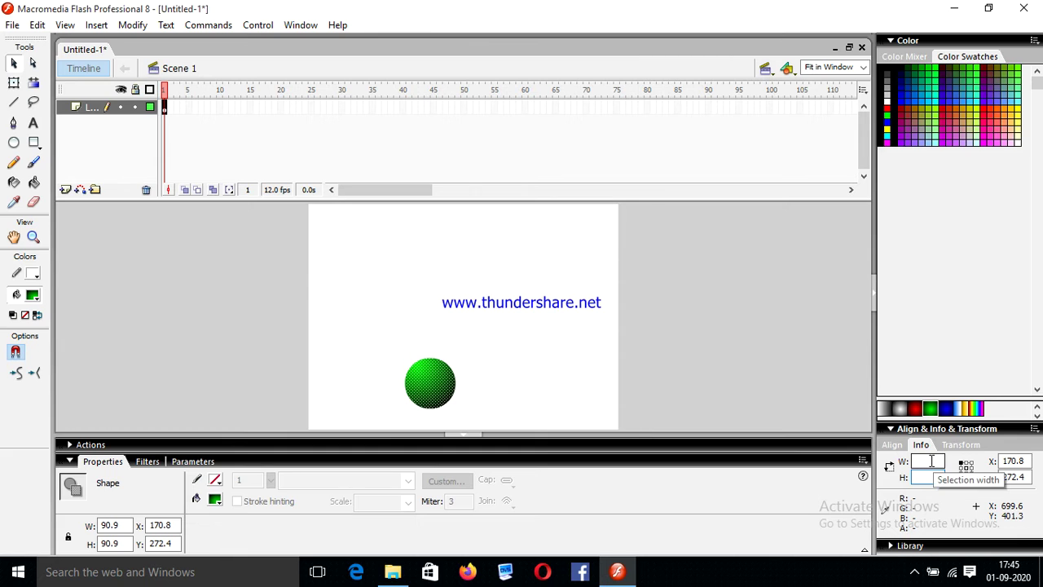
{"action": "left_click", "coordinate": [930, 461]}
{"action": "type", "text": "70"}
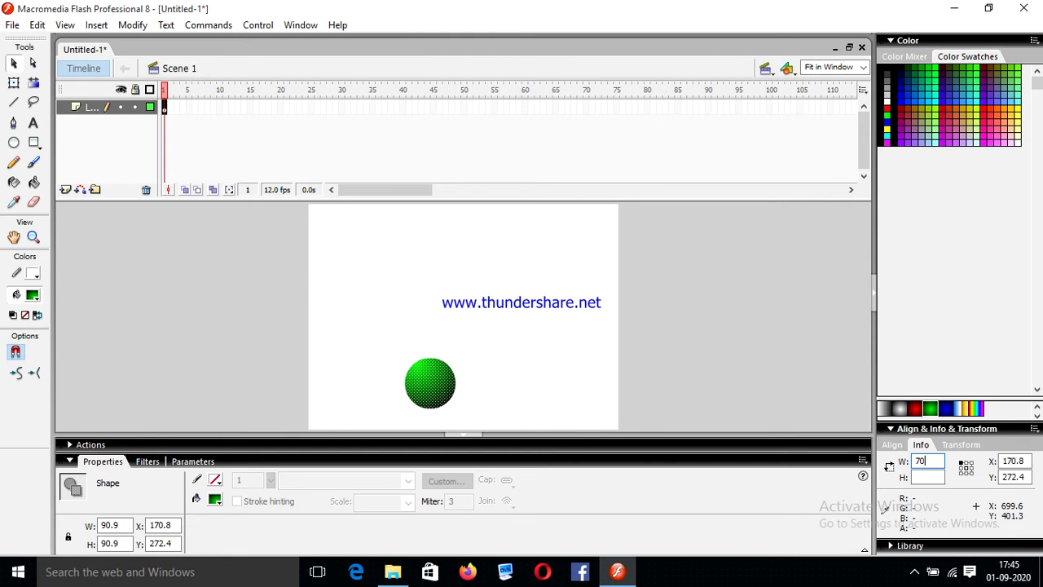
{"action": "left_click", "coordinate": [928, 477]}
{"action": "type", "text": "70"}
- Position the ball's fill at X 40, Y 65
{"action": "left_click", "coordinate": [1004, 461]}
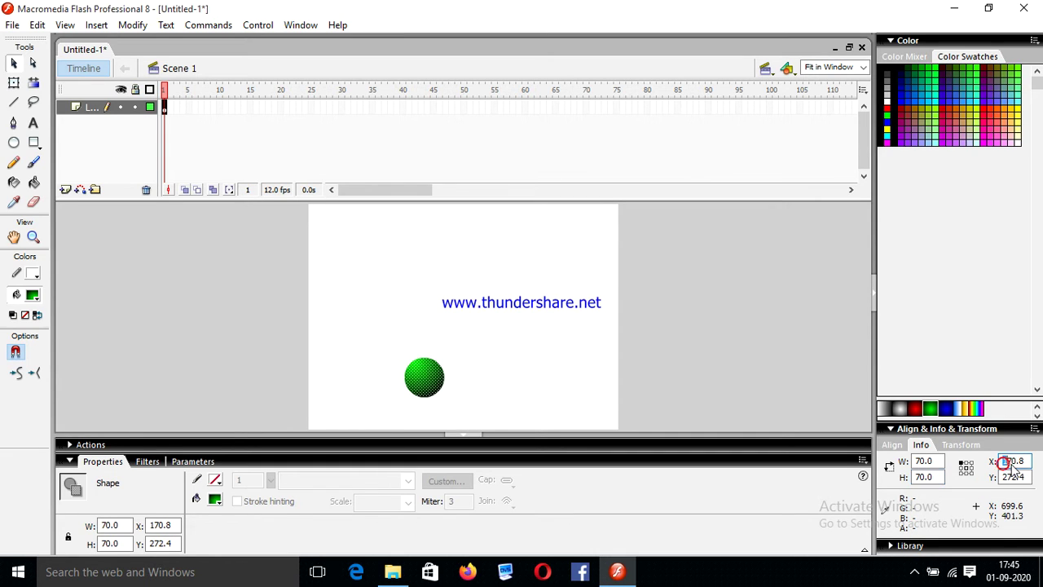
{"action": "left_click_drag", "start_coordinate": [1004, 461], "coordinate": [1030, 463]}
{"action": "key", "text": "BackSpace"}
{"action": "left_click", "coordinate": [1004, 477]}
{"action": "left_click_drag", "start_coordinate": [1004, 477], "coordinate": [1027, 477]}
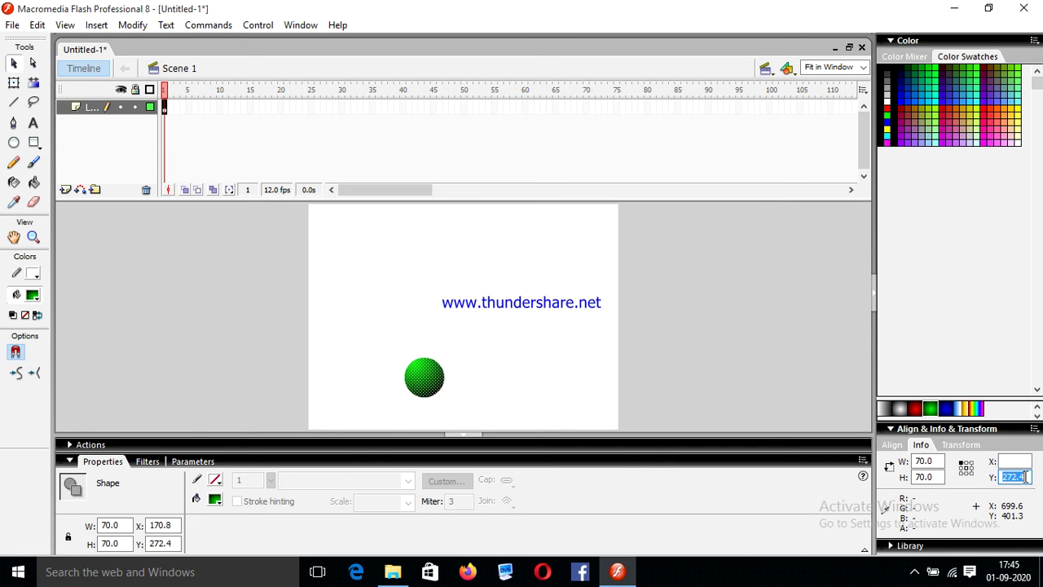
{"action": "left_click", "coordinate": [1022, 461]}
{"action": "type", "text": "40"}
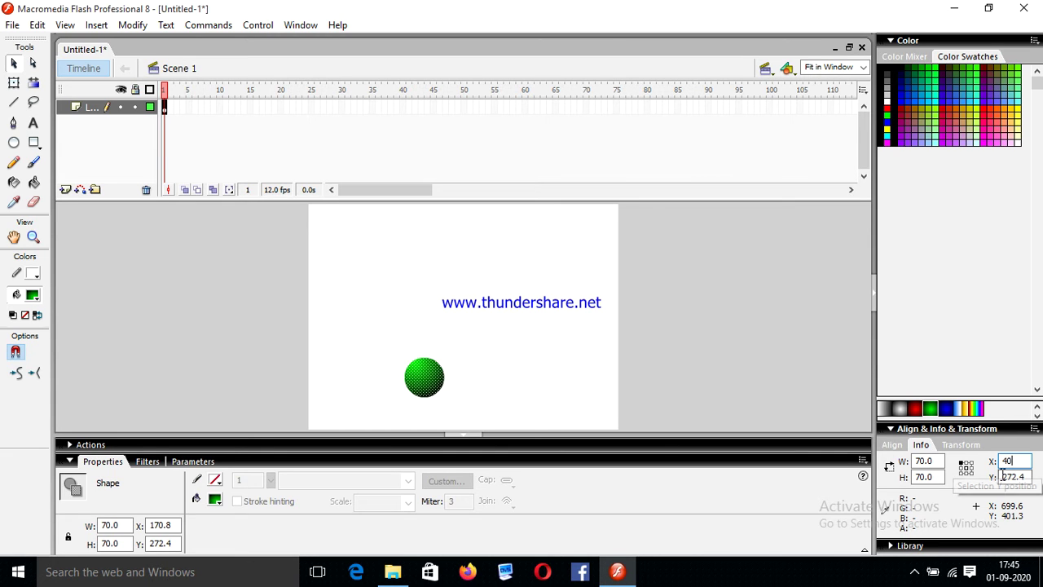
{"action": "key", "text": "Tab"}
{"action": "key", "text": "BackSpace"}
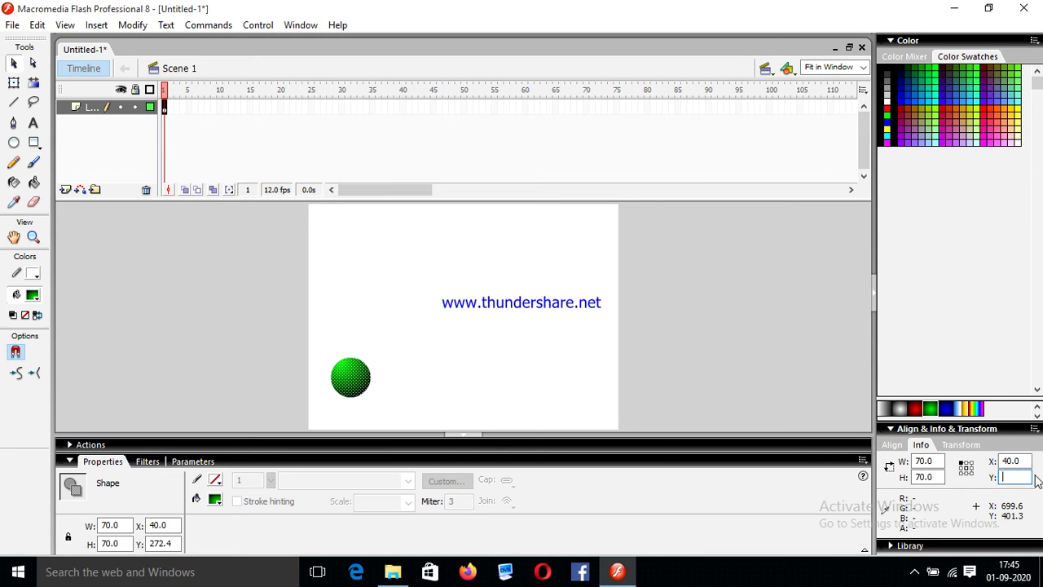
{"action": "type", "text": "65"}
{"action": "left_click", "coordinate": [415, 364]}
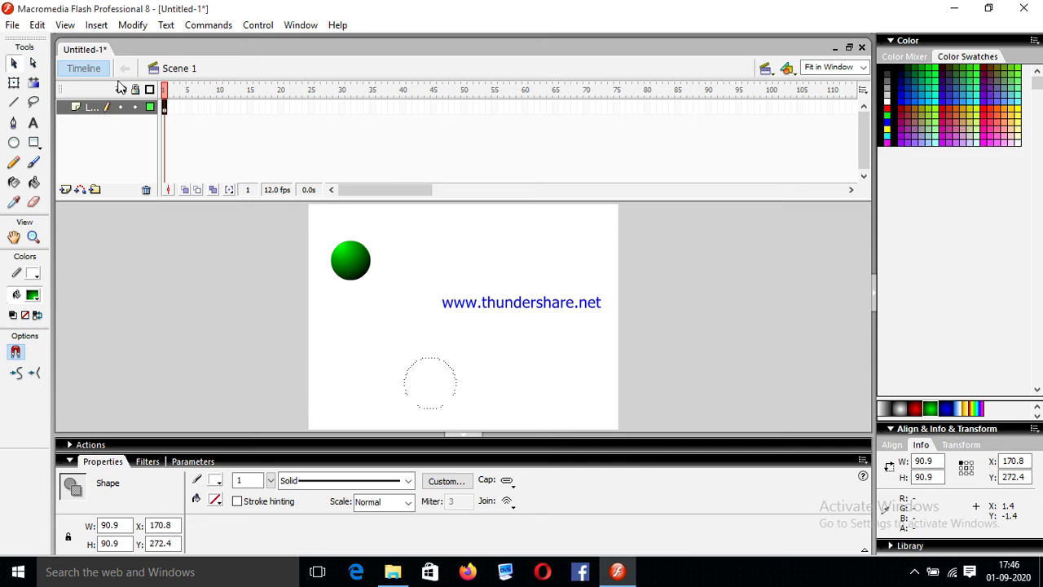
- Convert the green ball into a Graphic symbol named 'Ball' via Modify > Convert to Symbol
{"action": "left_click", "coordinate": [356, 262]}
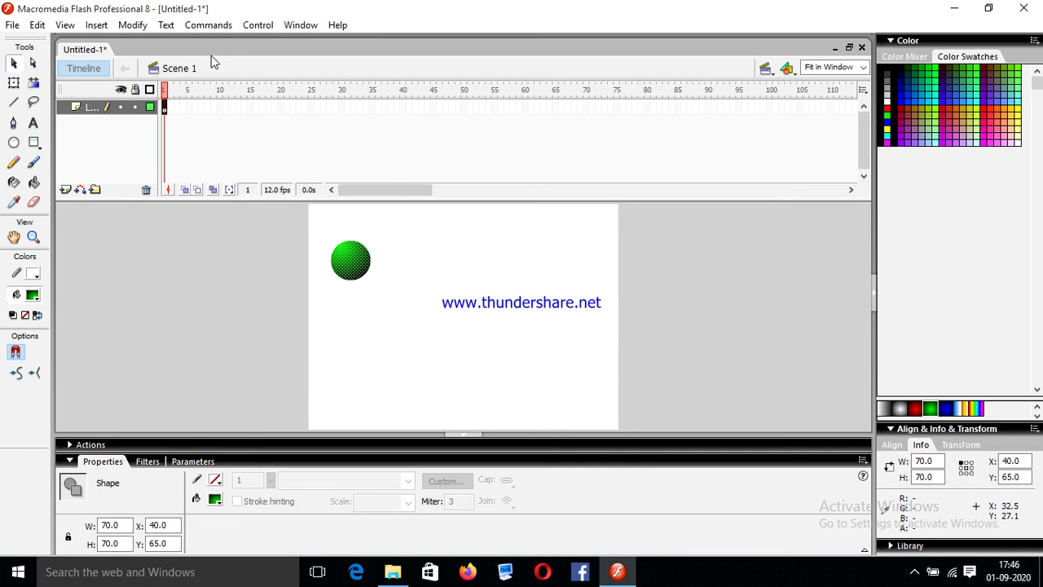
{"action": "left_click", "coordinate": [133, 25]}
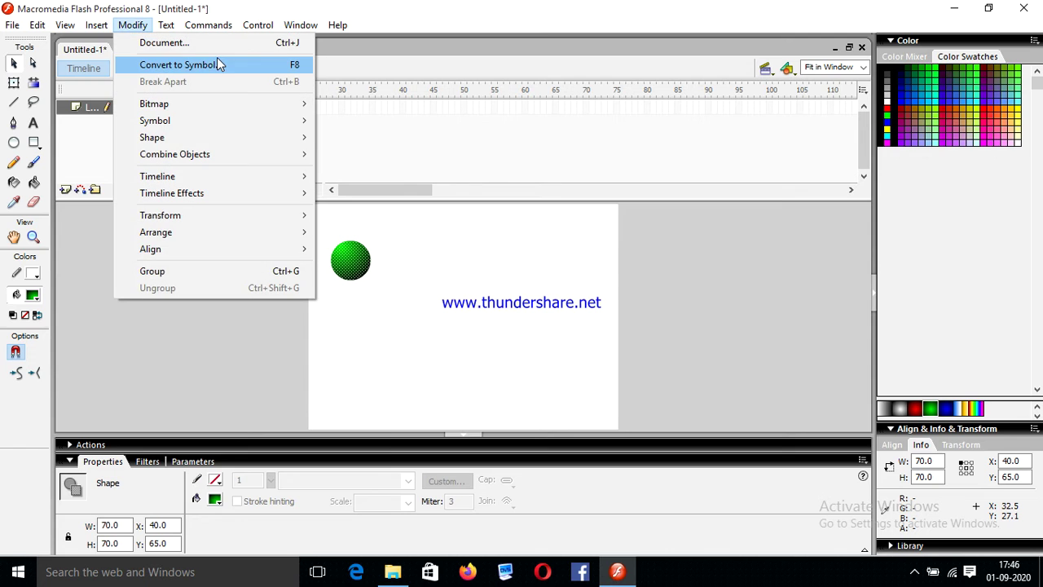
{"action": "left_click", "coordinate": [257, 65]}
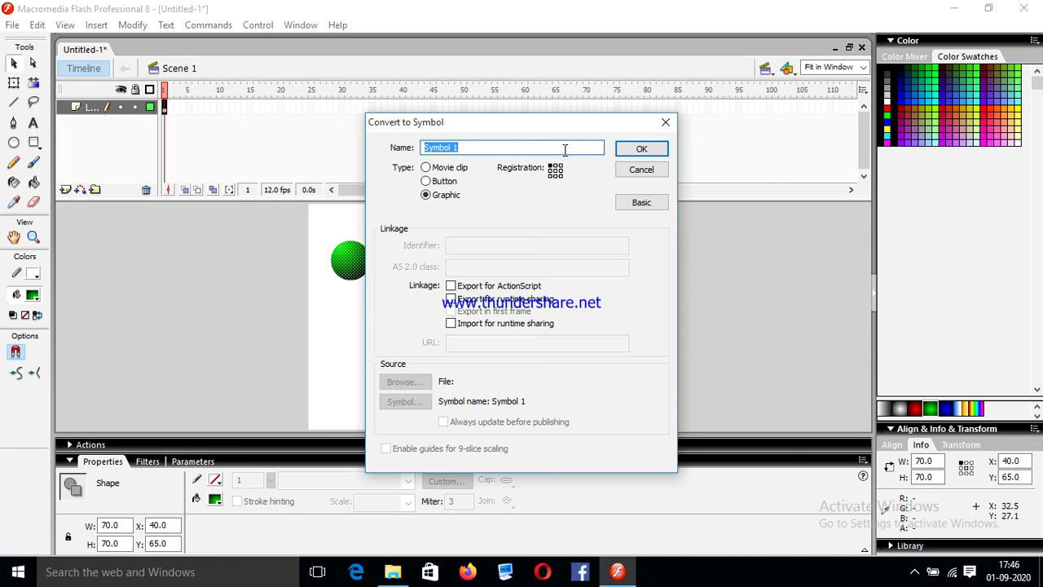
{"action": "key", "text": "BackSpace"}
{"action": "type", "text": "Ball"}
{"action": "left_click", "coordinate": [643, 149]}
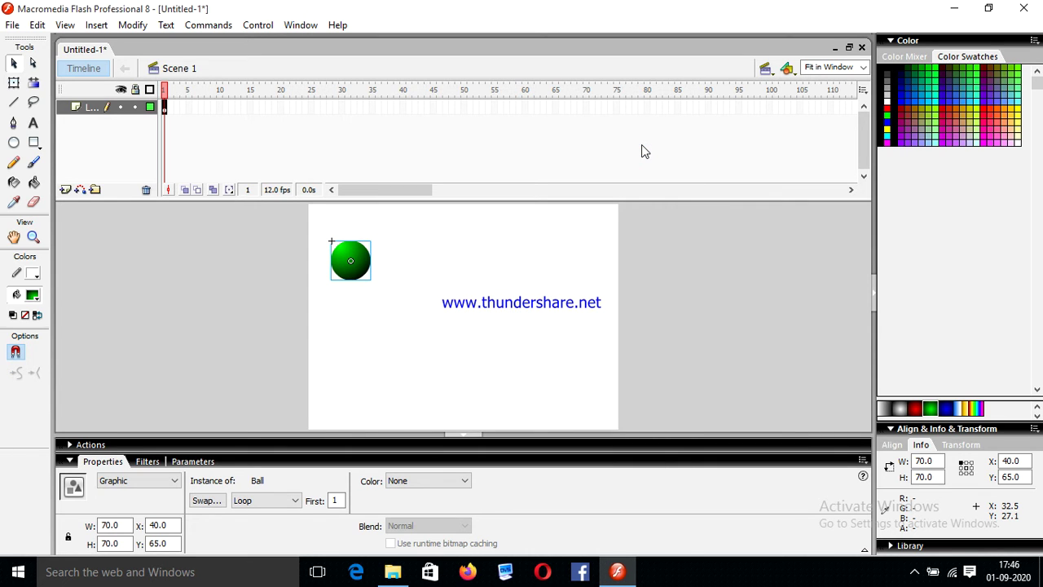
- Insert a keyframe at frame 10 on the ball's layer
{"action": "left_click", "coordinate": [220, 108]}
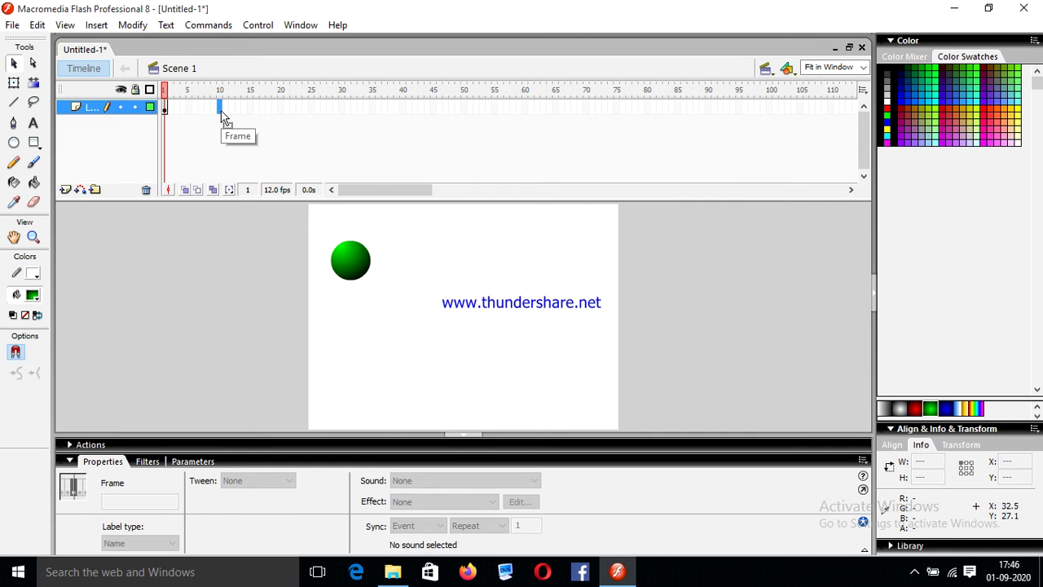
{"action": "right_click", "coordinate": [225, 116]}
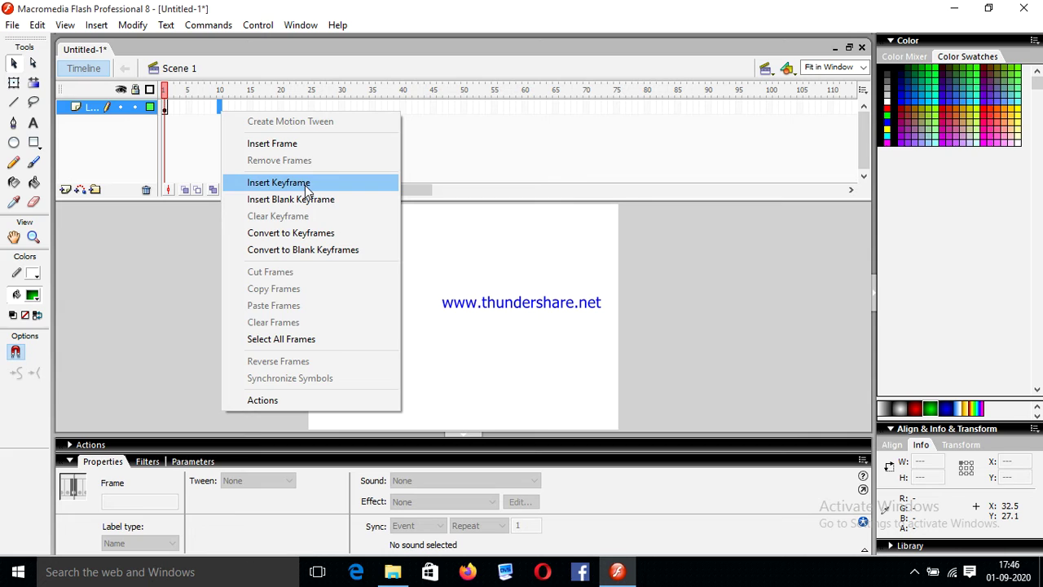
{"action": "left_click", "coordinate": [278, 183]}
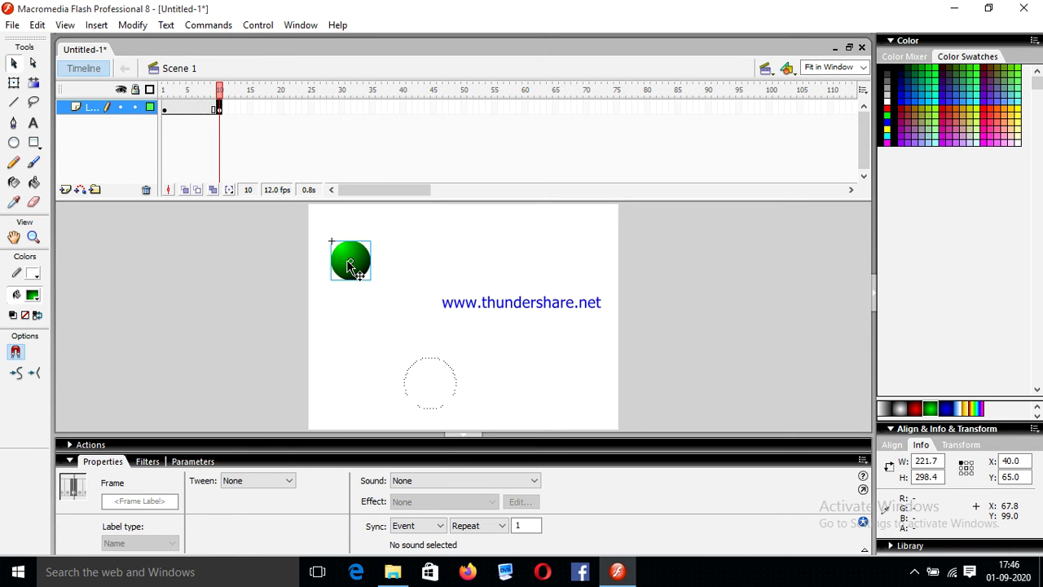
- Drag the frame-10 ball down to the stage bottom (Y 325.3) and select frames 1–10
{"action": "left_click_drag", "start_coordinate": [348, 266], "coordinate": [349, 407]}
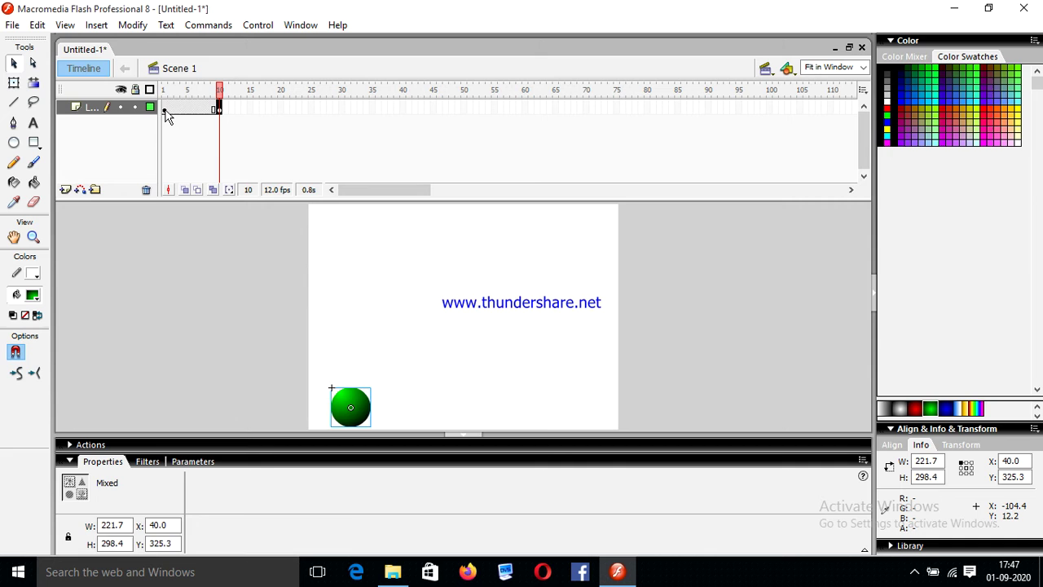
{"action": "left_click_drag", "start_coordinate": [164, 110], "coordinate": [222, 123]}
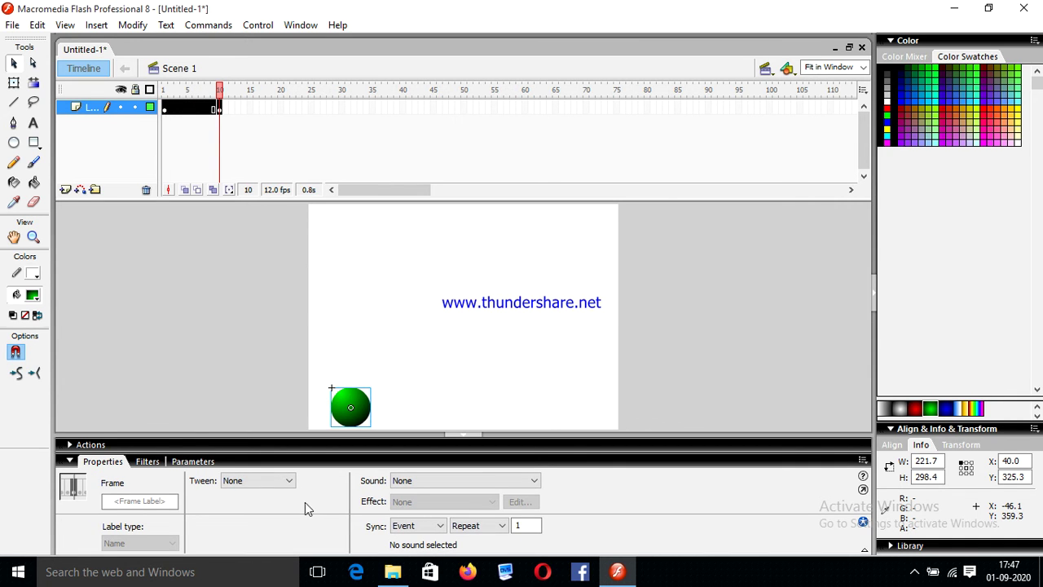
- Apply a Motion tween to frames 1–10 with an ease of -100
{"action": "left_click", "coordinate": [289, 481]}
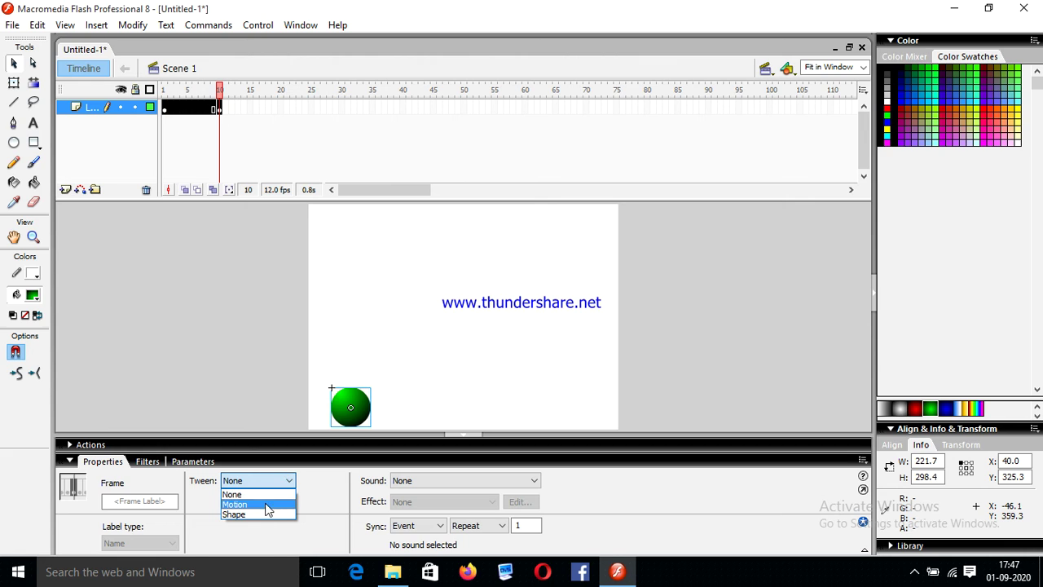
{"action": "left_click", "coordinate": [265, 505]}
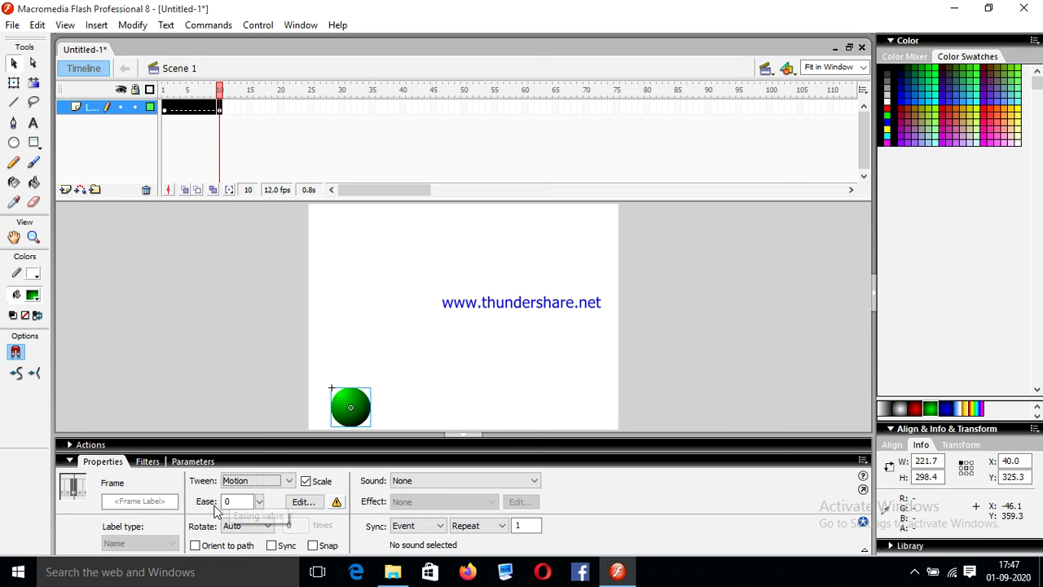
{"action": "left_click_drag", "start_coordinate": [259, 511], "coordinate": [262, 562]}
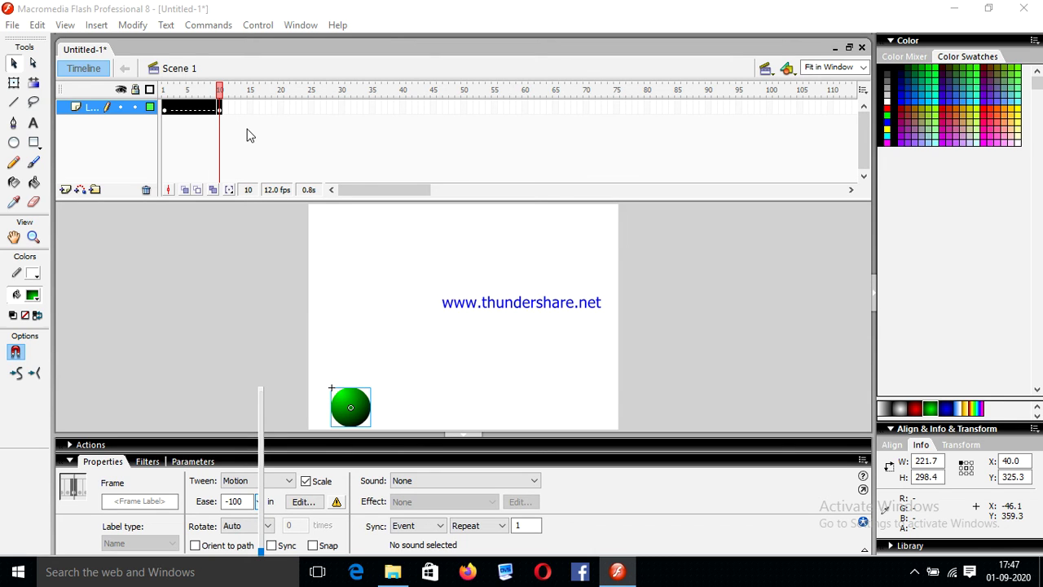
- Play the eased fall on the stage with Control > Play, then select frame 20
{"action": "left_click", "coordinate": [279, 124]}
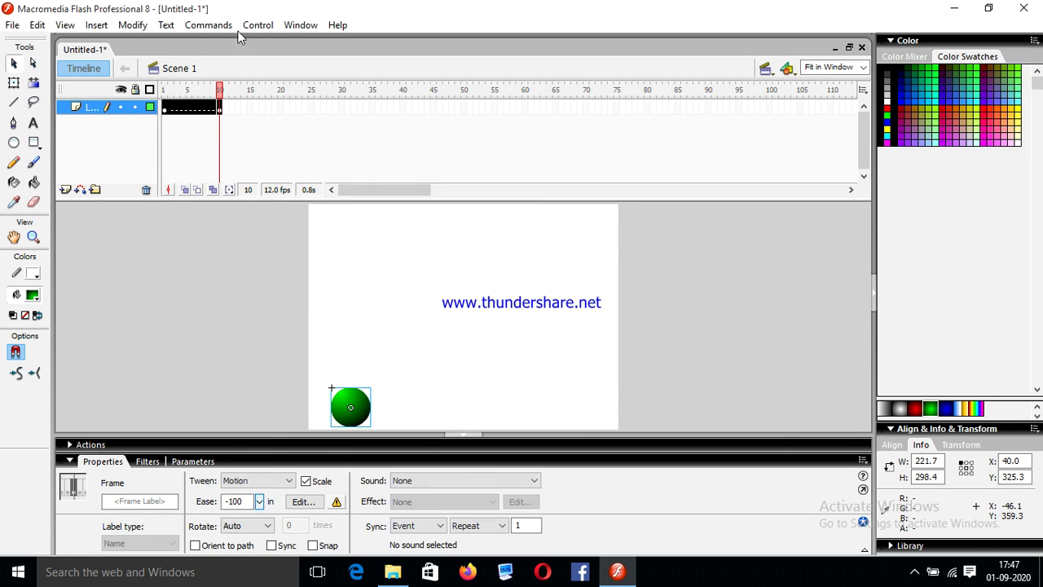
{"action": "left_click", "coordinate": [258, 24]}
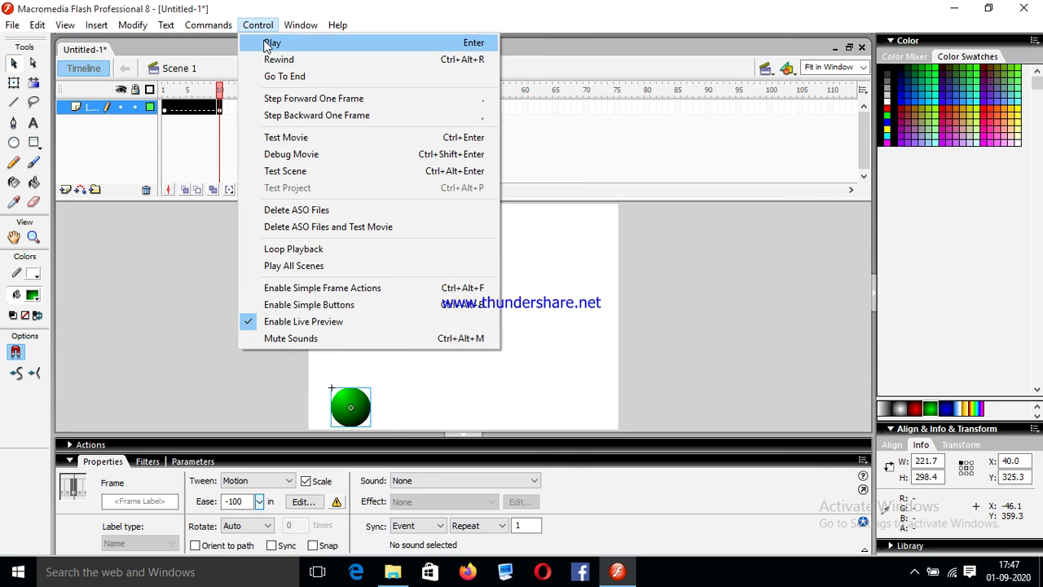
{"action": "left_click", "coordinate": [264, 41]}
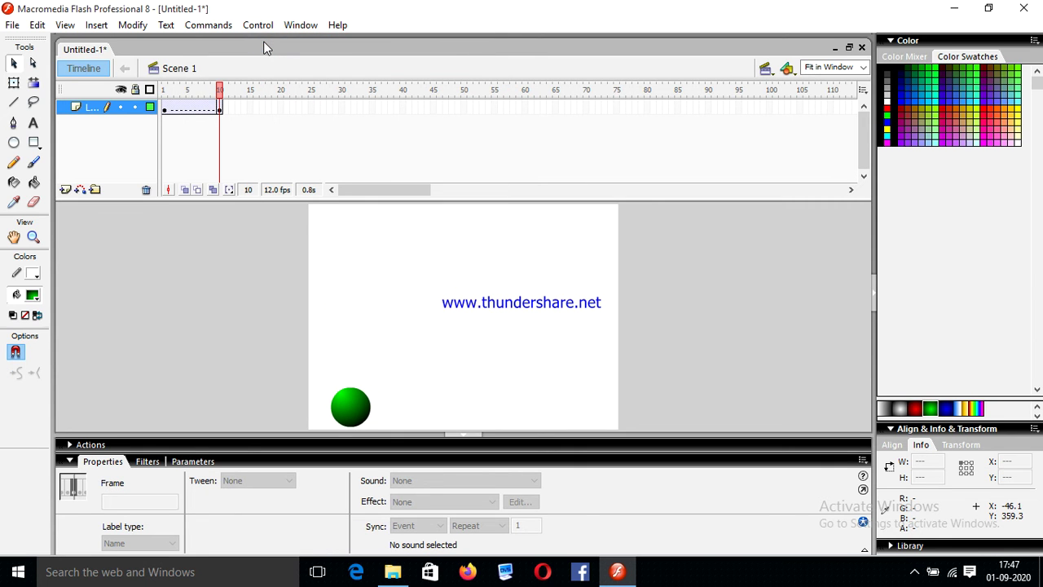
{"action": "left_click", "coordinate": [280, 110]}
- Insert a keyframe at frame 20 via Insert > Timeline > Keyframe
{"action": "left_click", "coordinate": [96, 24]}
{"action": "mouse_move", "coordinate": [188, 66]}
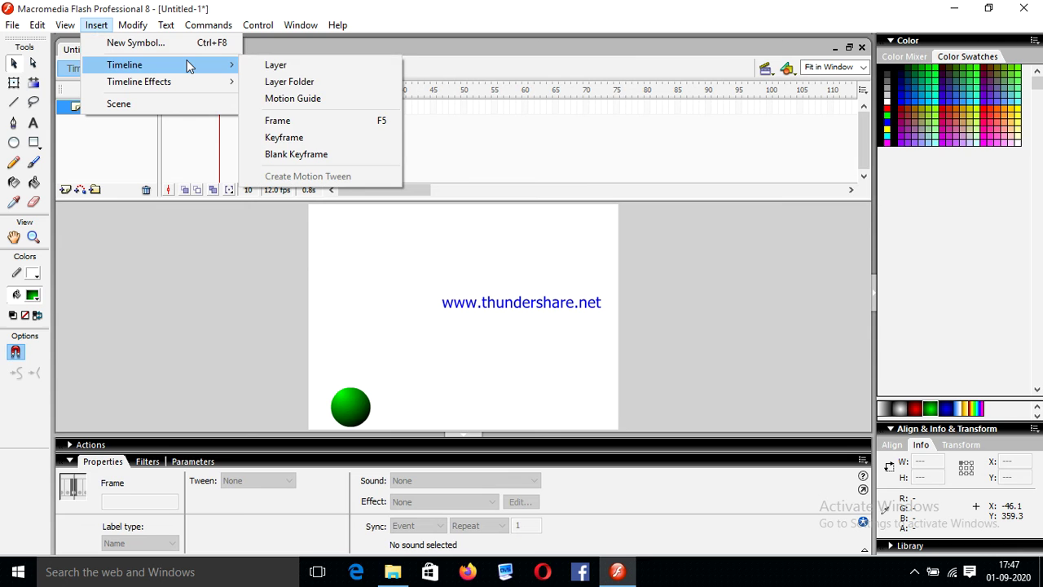
{"action": "left_click", "coordinate": [296, 136]}
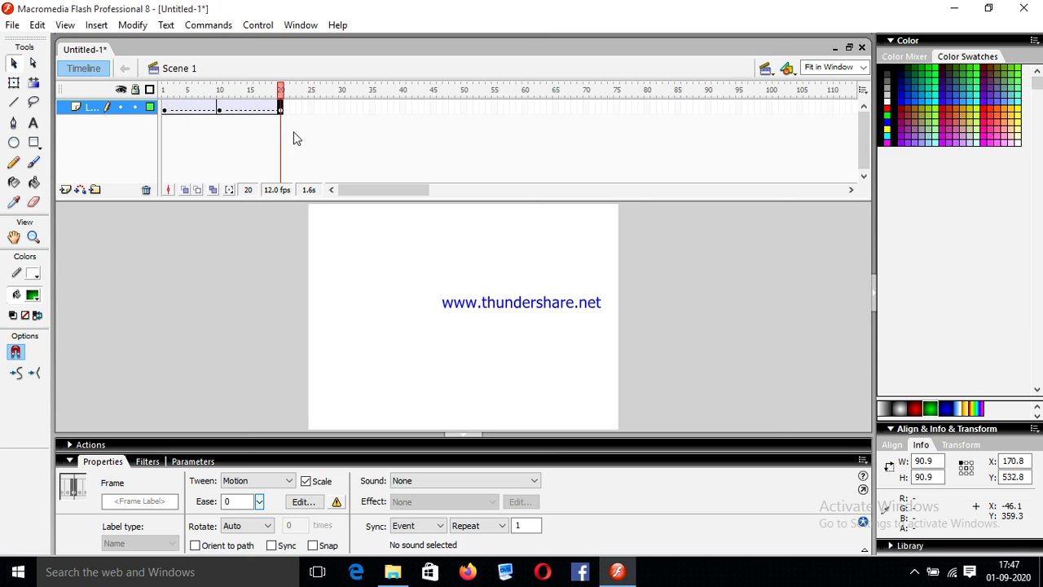
- Copy the ball from frame 10 and Paste in Place into frame 20
{"action": "left_click", "coordinate": [220, 110]}
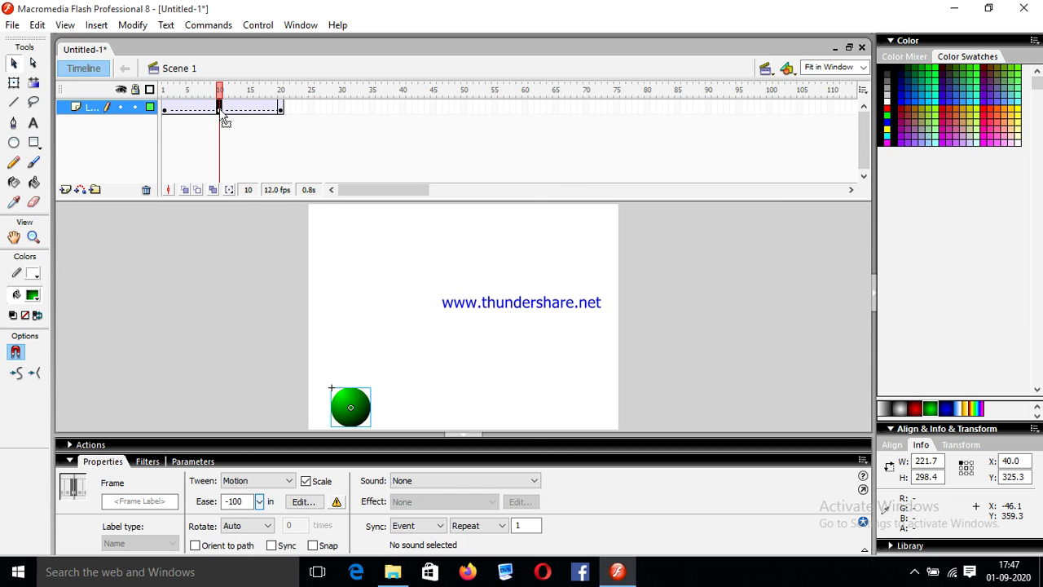
{"action": "left_click", "coordinate": [38, 26]}
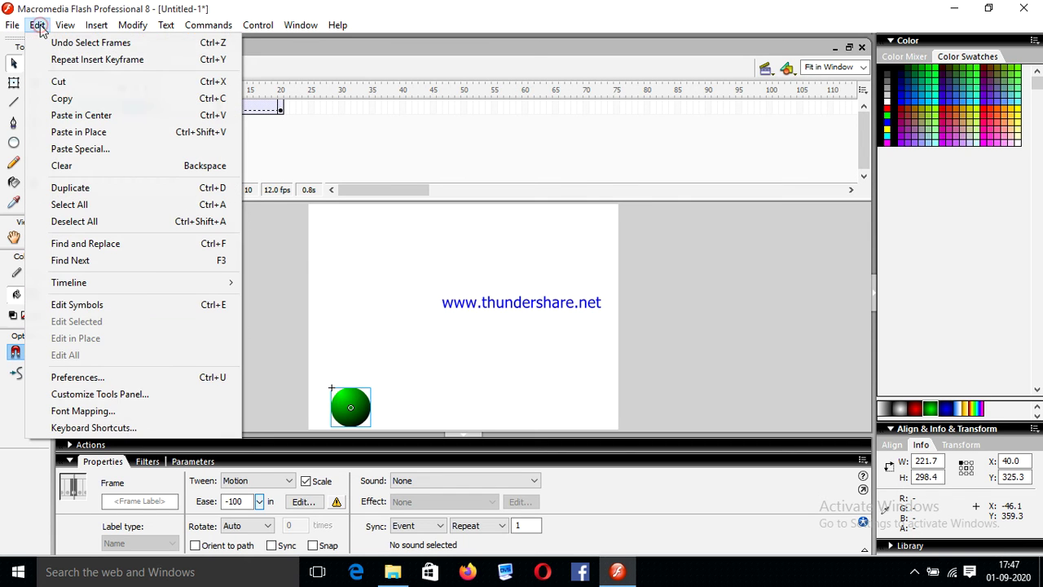
{"action": "left_click", "coordinate": [70, 98]}
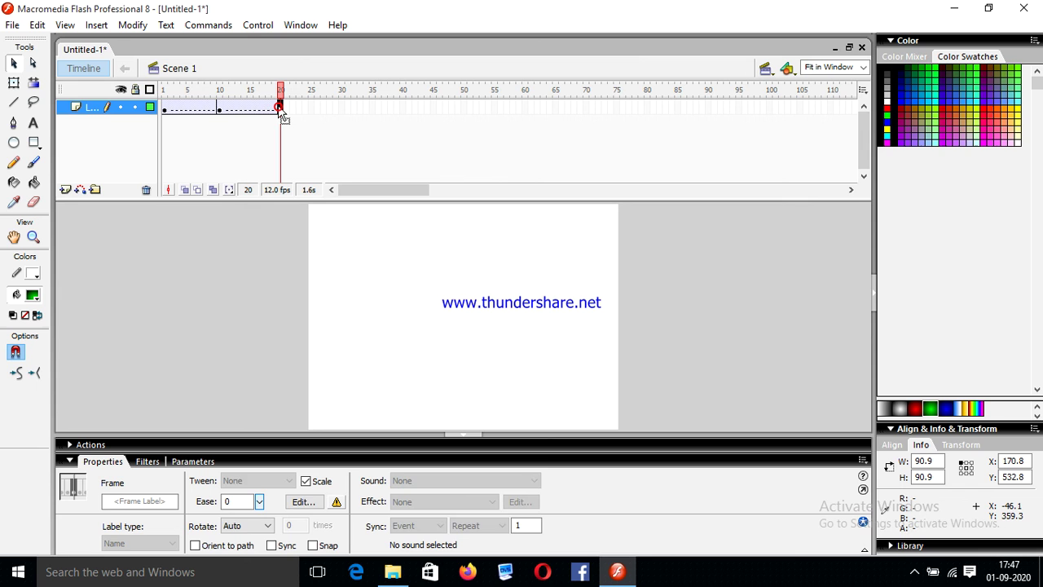
{"action": "left_click", "coordinate": [38, 25]}
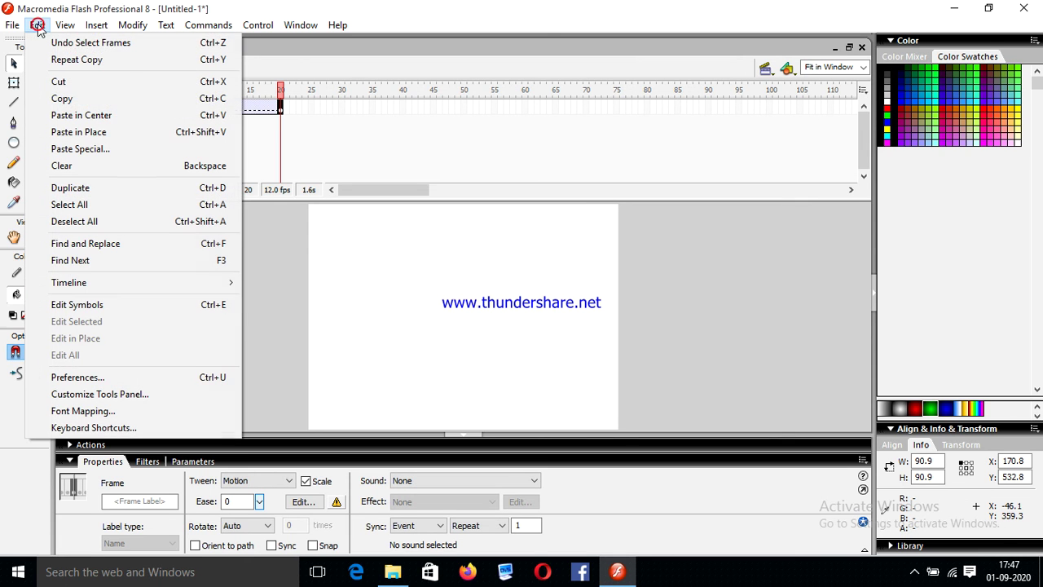
{"action": "left_click", "coordinate": [118, 132]}
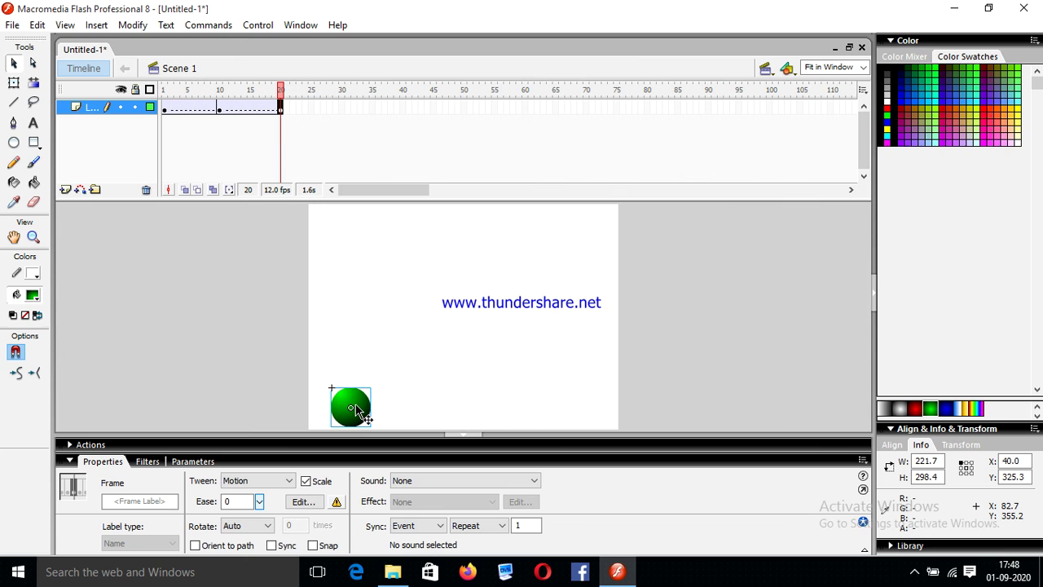
- Drag the frame-20 ball up to the stage top (Y 5.3) and select frames 11–19
{"action": "left_click_drag", "start_coordinate": [355, 406], "coordinate": [344, 232]}
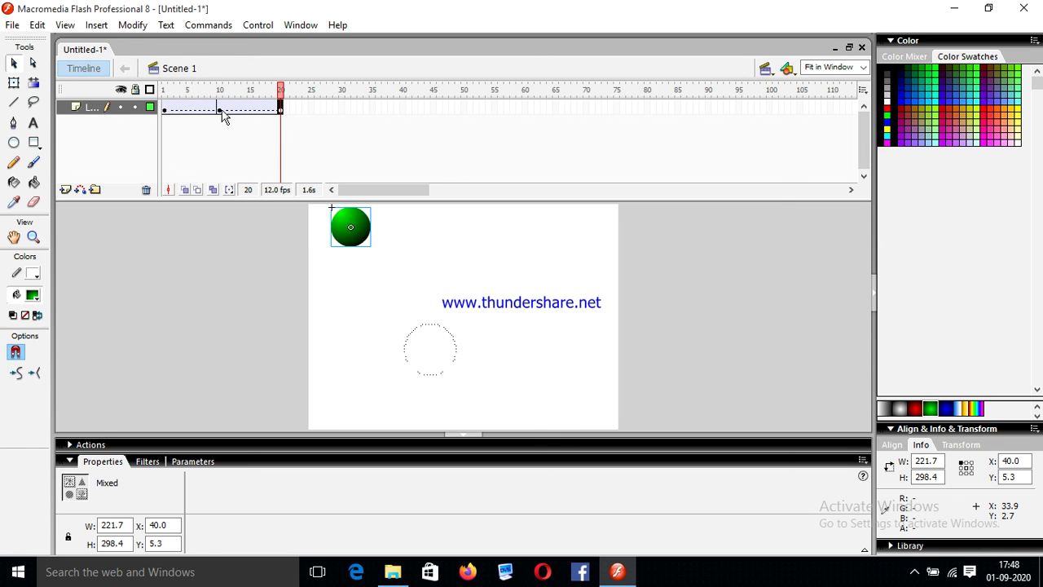
{"action": "left_click_drag", "start_coordinate": [220, 112], "coordinate": [281, 112]}
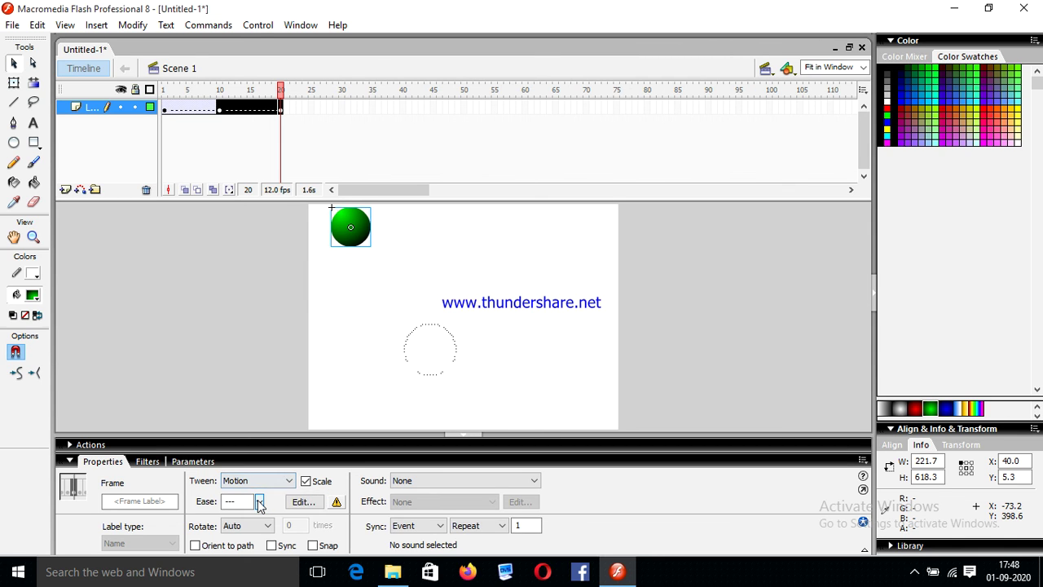
- Ease the frame 10–20 rise out at 100, then play the whole bounce on stage
{"action": "left_click", "coordinate": [259, 502]}
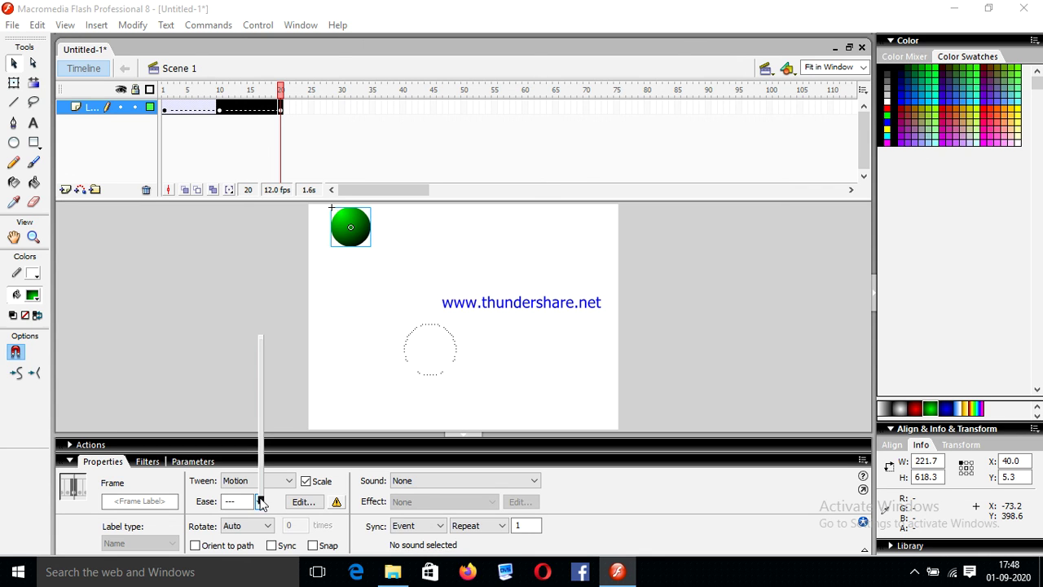
{"action": "left_click_drag", "start_coordinate": [260, 503], "coordinate": [257, 361]}
{"action": "left_click", "coordinate": [257, 26]}
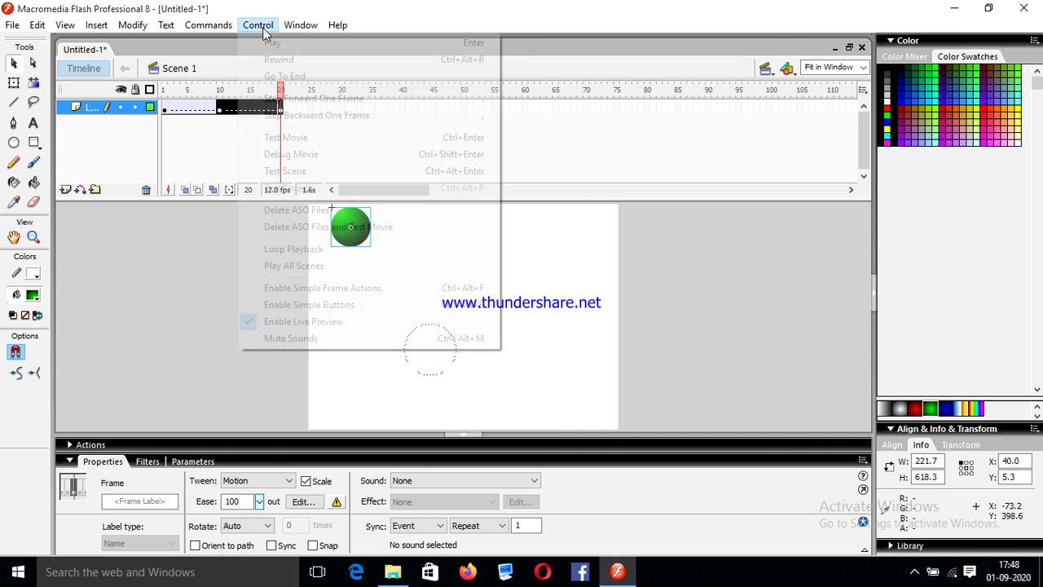
{"action": "left_click", "coordinate": [274, 44]}
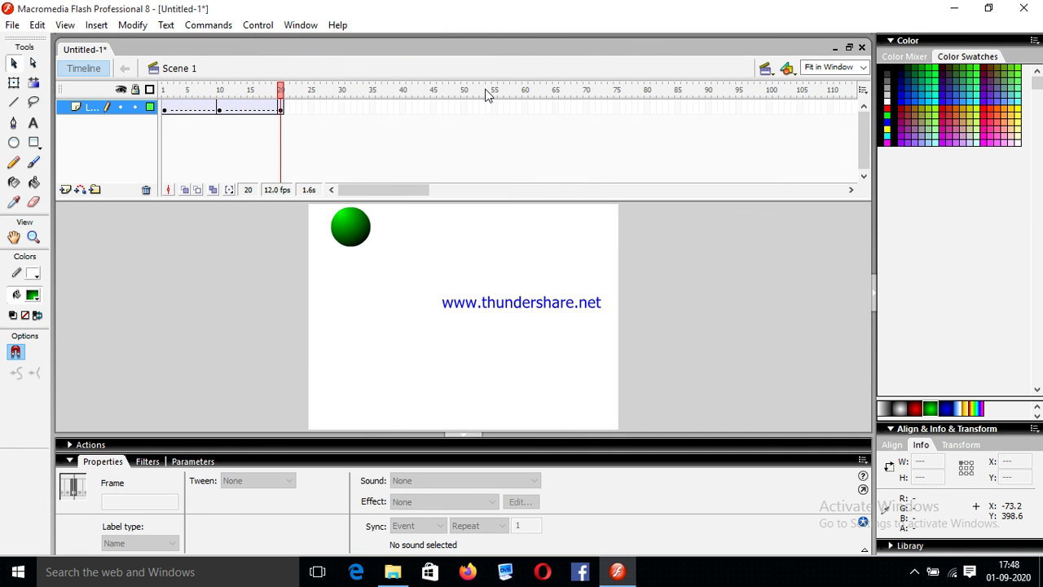
- Run Test Movie to play the bouncing Ball in a maximized player window
{"action": "left_click", "coordinate": [253, 25]}
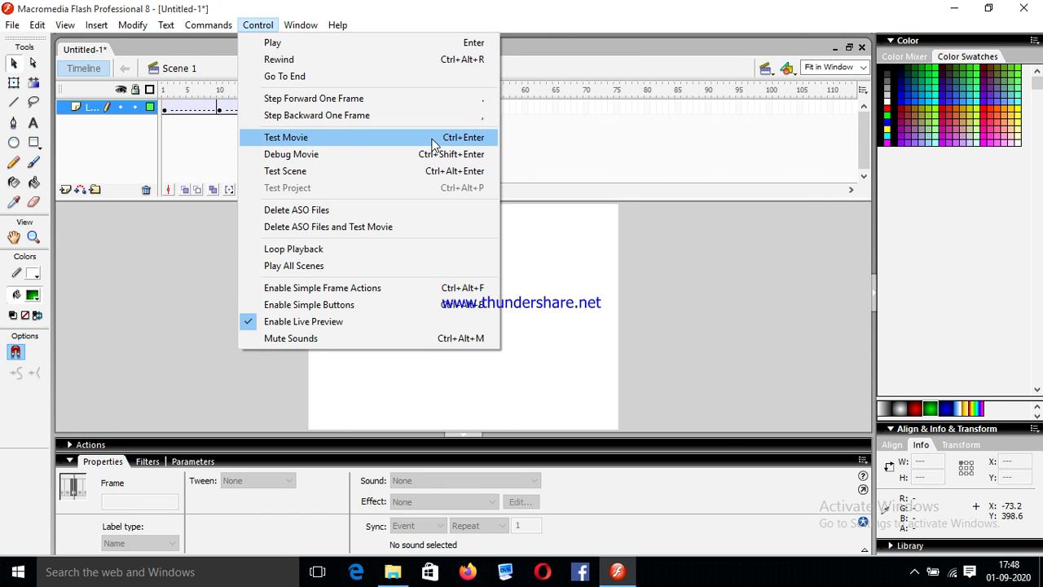
{"action": "left_click", "coordinate": [432, 135]}
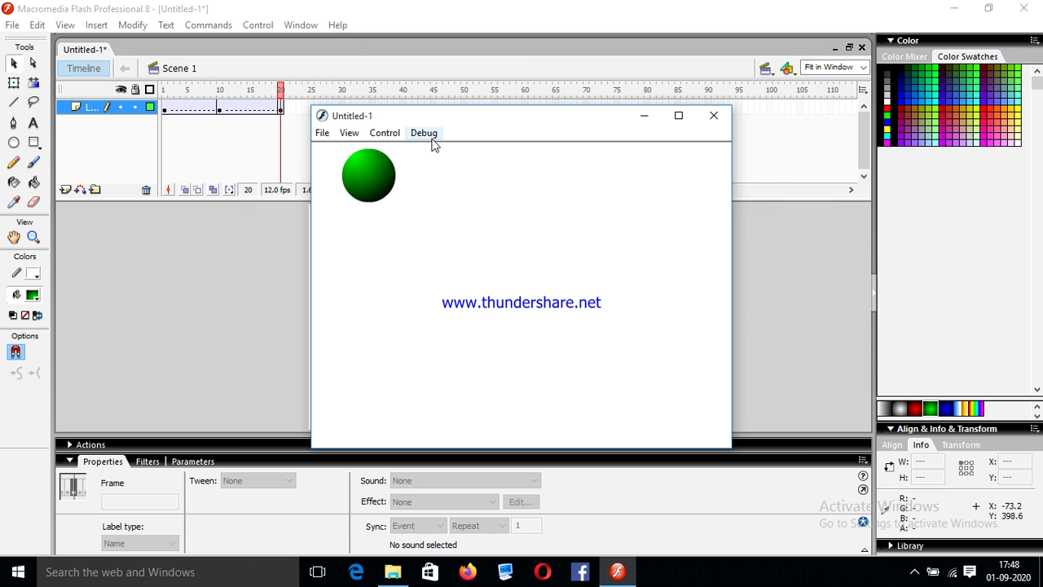
{"action": "left_click", "coordinate": [679, 119]}
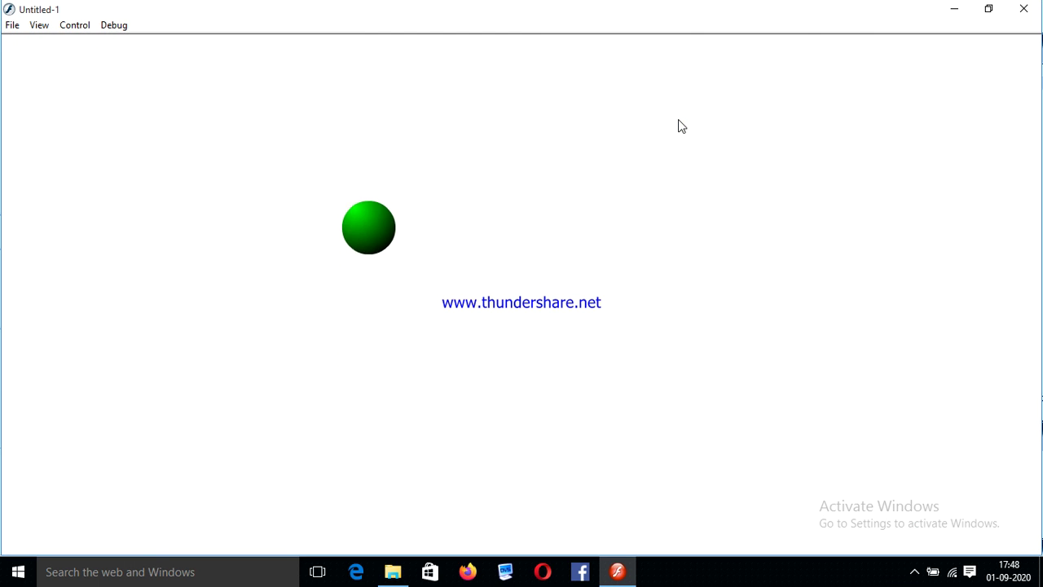